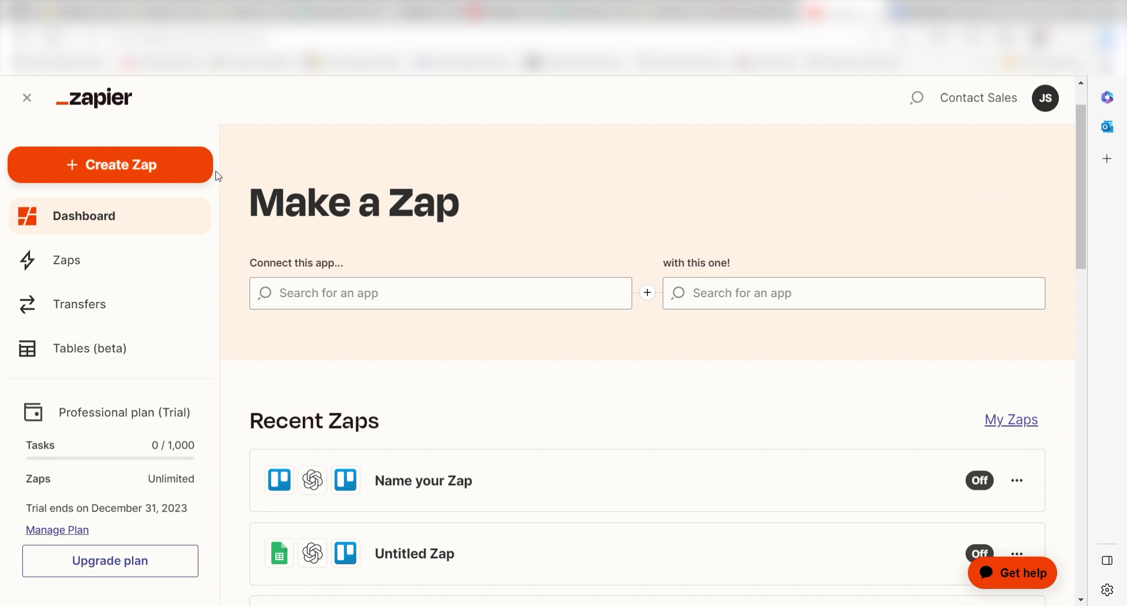
Create a new Zap and choose Trello as its trigger app.
left_click(163, 182)
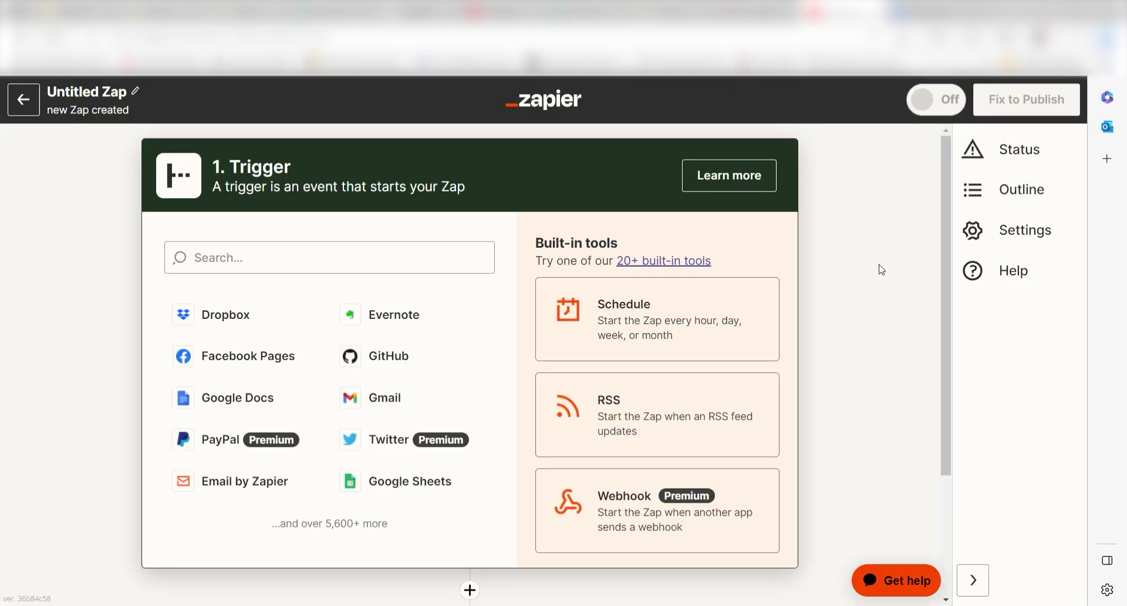
left_click(266, 251)
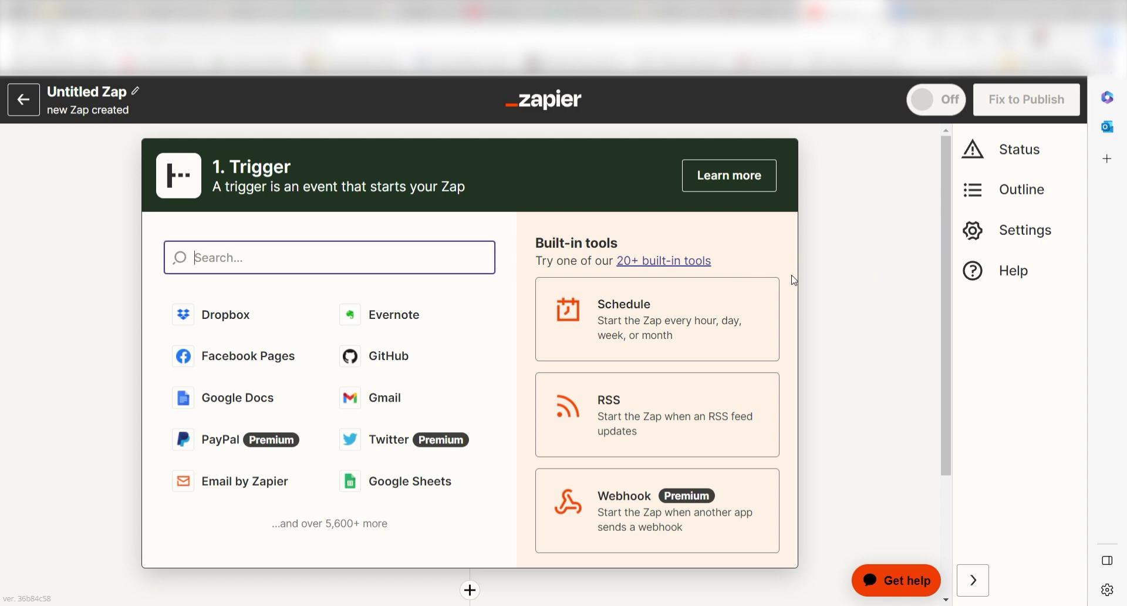
type("trello")
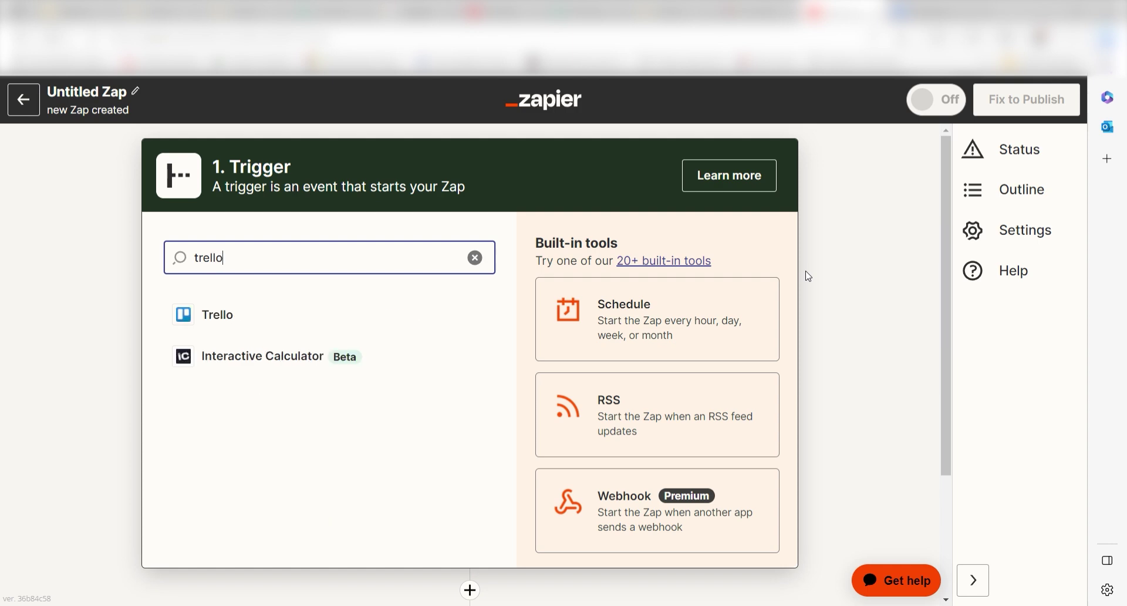
left_click(427, 311)
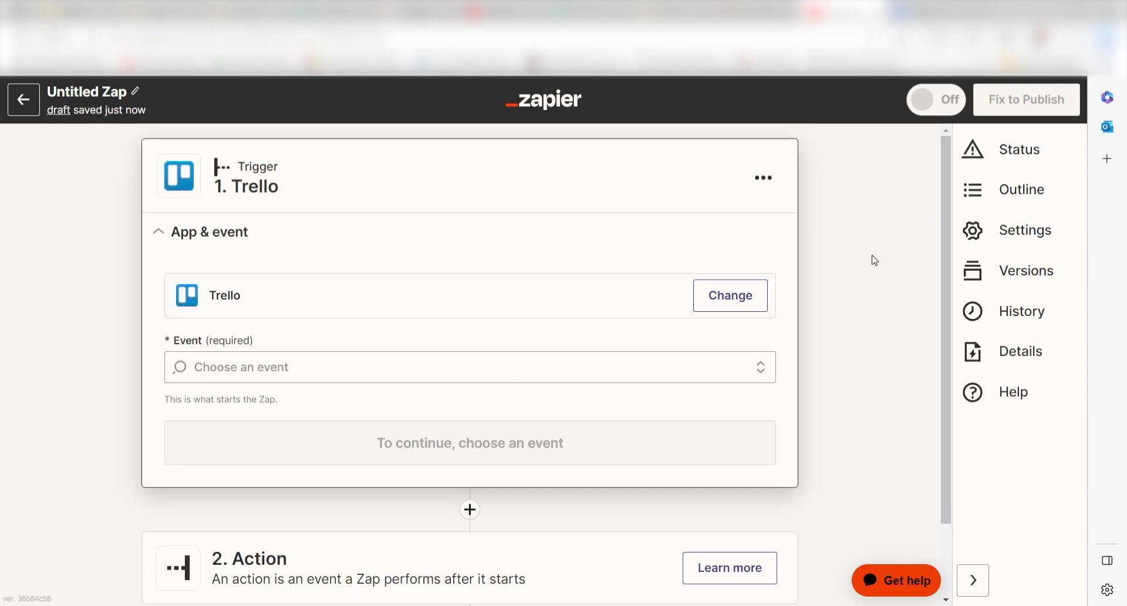
Set the Trello trigger event to New Label Added to Card and continue to the account setup.
left_click(675, 370)
scroll(574, 480, "down", 3)
left_click(573, 480)
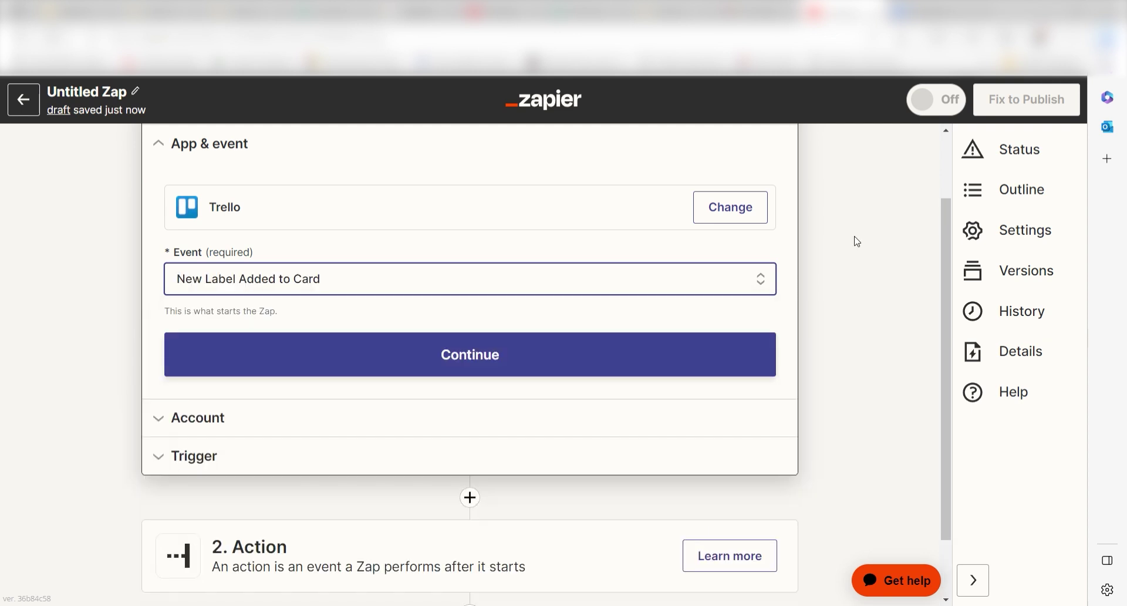
left_click(758, 353)
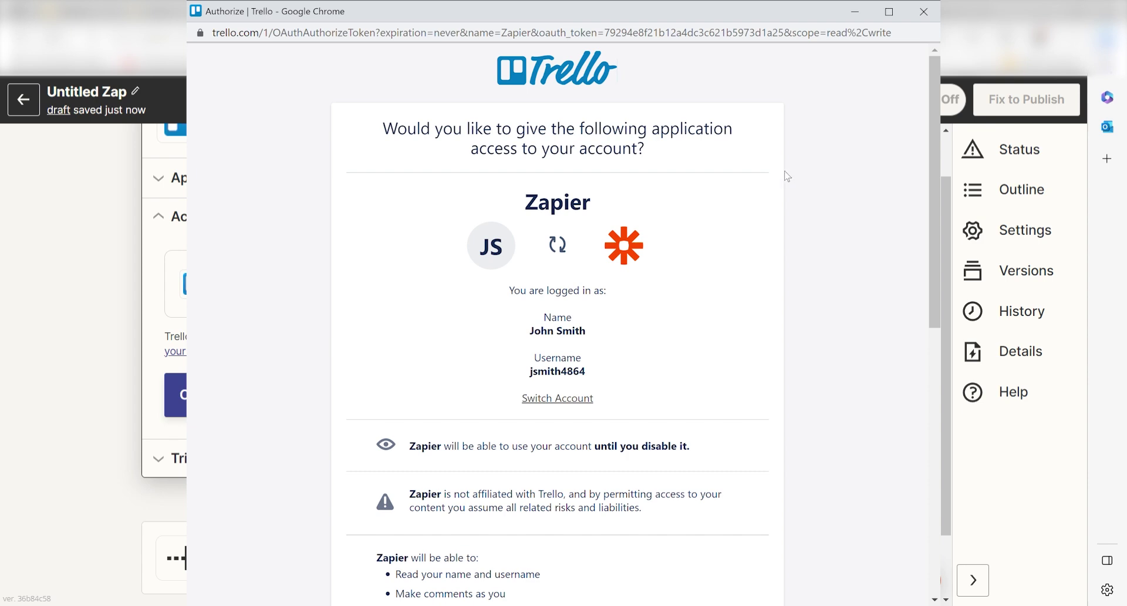
Allow Zapier access to the Trello account and continue with that account for the trigger.
left_click_drag(937, 132, 937, 363)
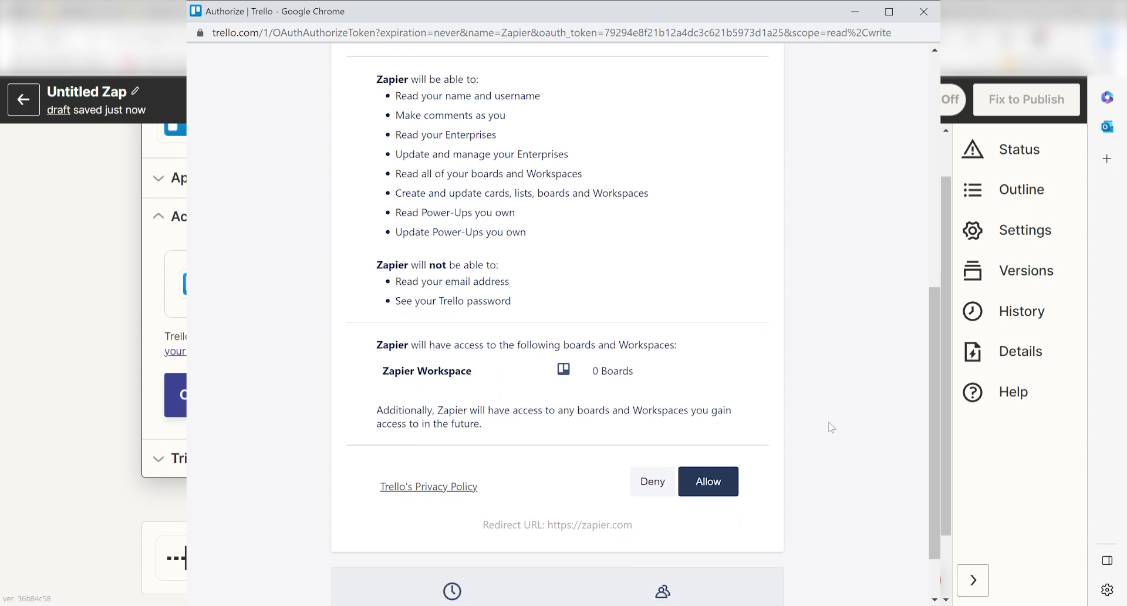
left_click(708, 481)
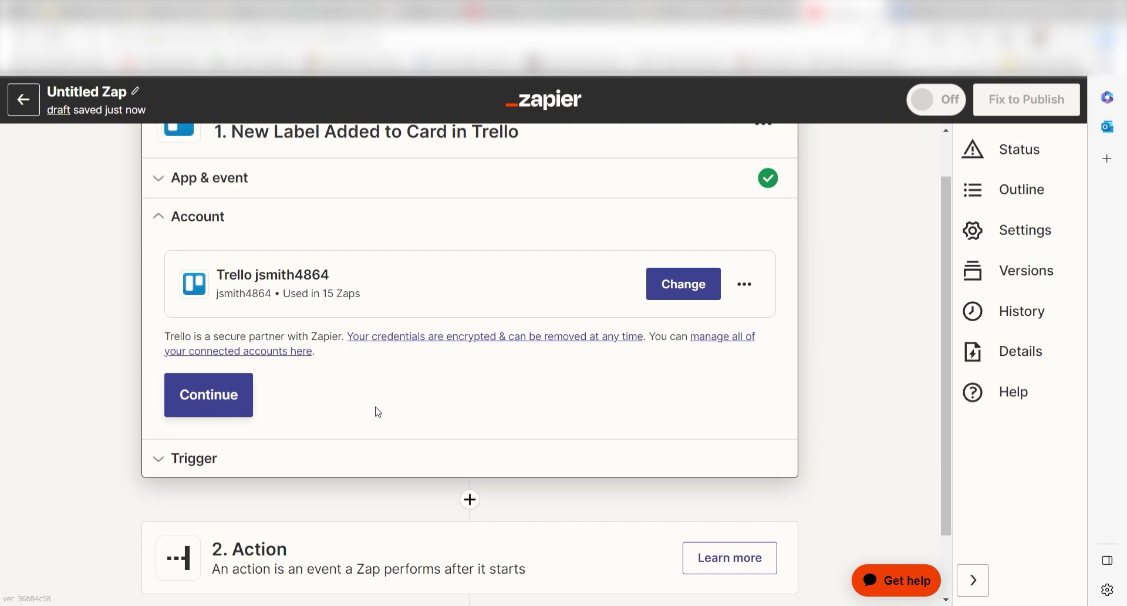
left_click(240, 409)
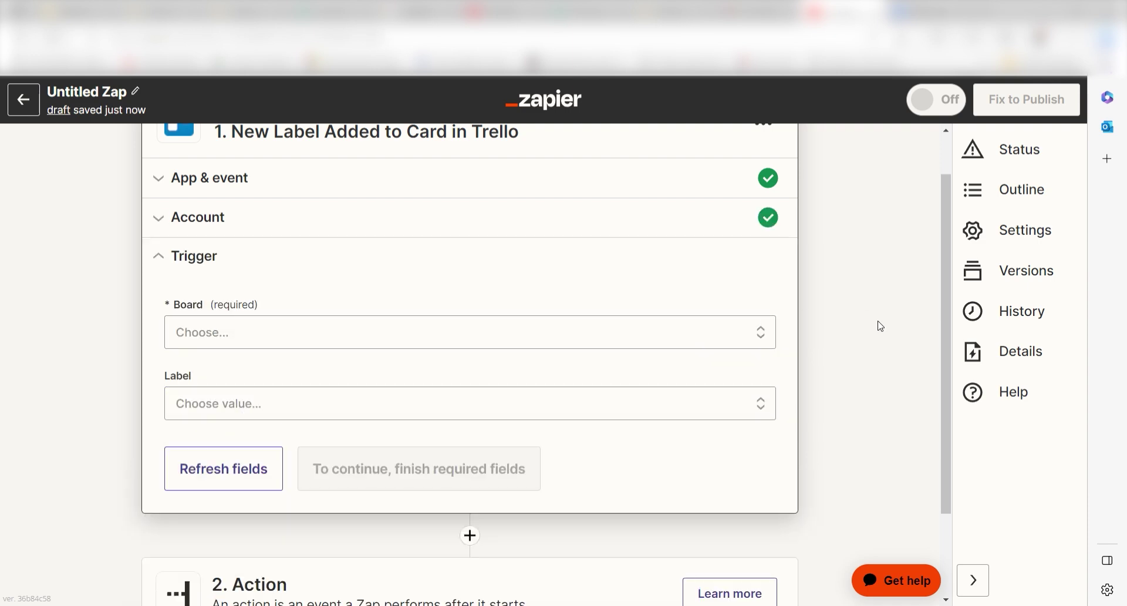
Set the trigger's board to Zapier Projects and its label to Events (blue), and test the trigger.
left_click(405, 332)
left_click(402, 539)
scroll(860, 254, "down", 1)
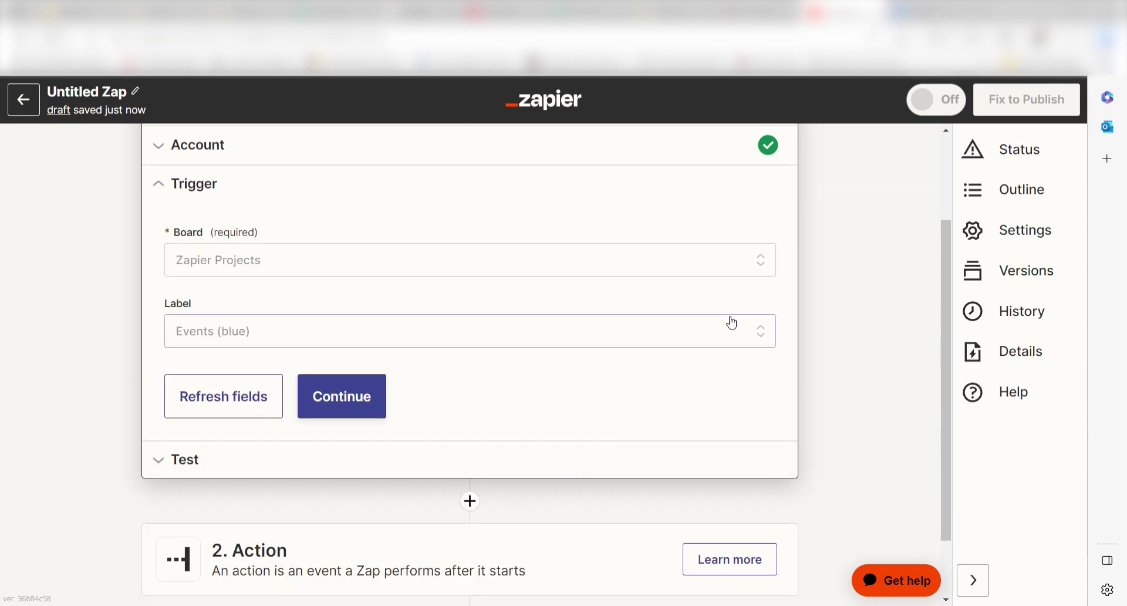
left_click(381, 406)
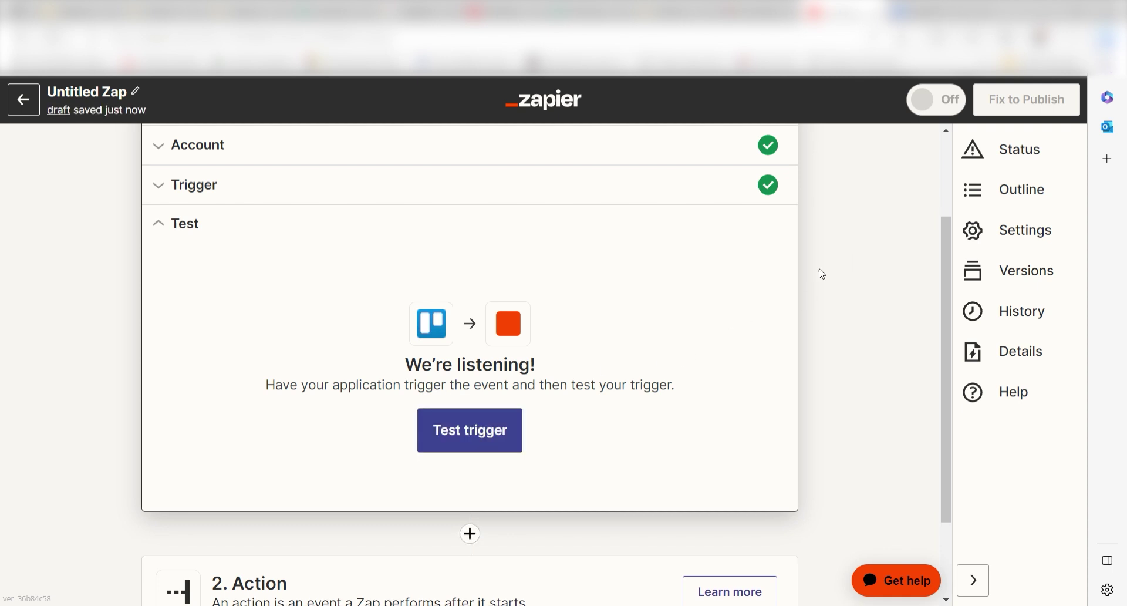
left_click(455, 428)
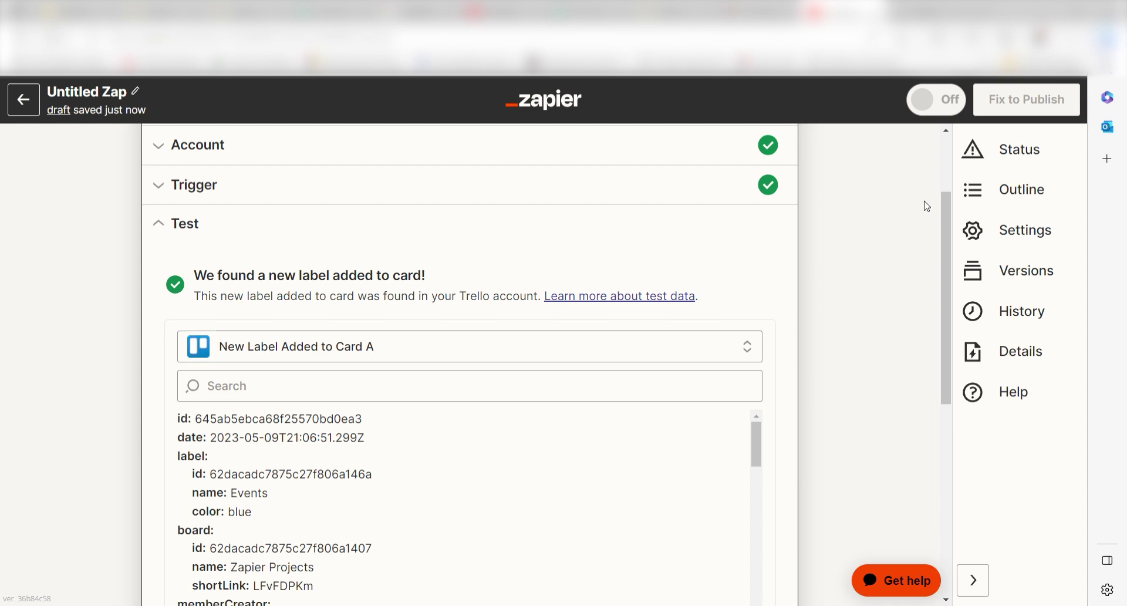
Set the second step's app to OpenAI (GPT-3, DALL·E, Whisper) with the Send Prompt event.
left_click_drag(949, 214, 894, 363)
left_click(639, 436)
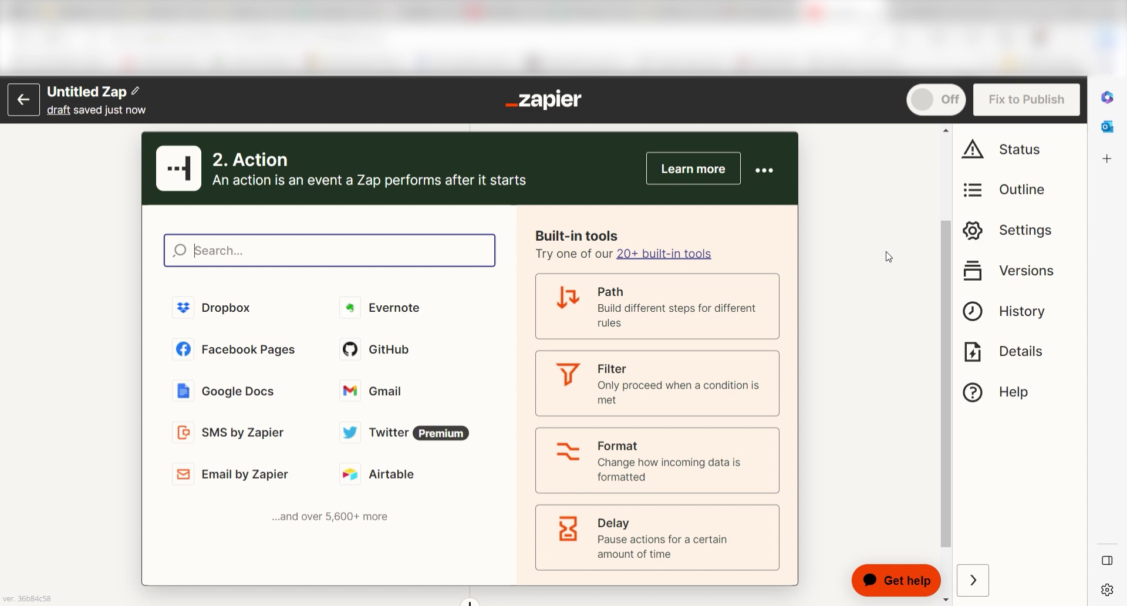
type("openai")
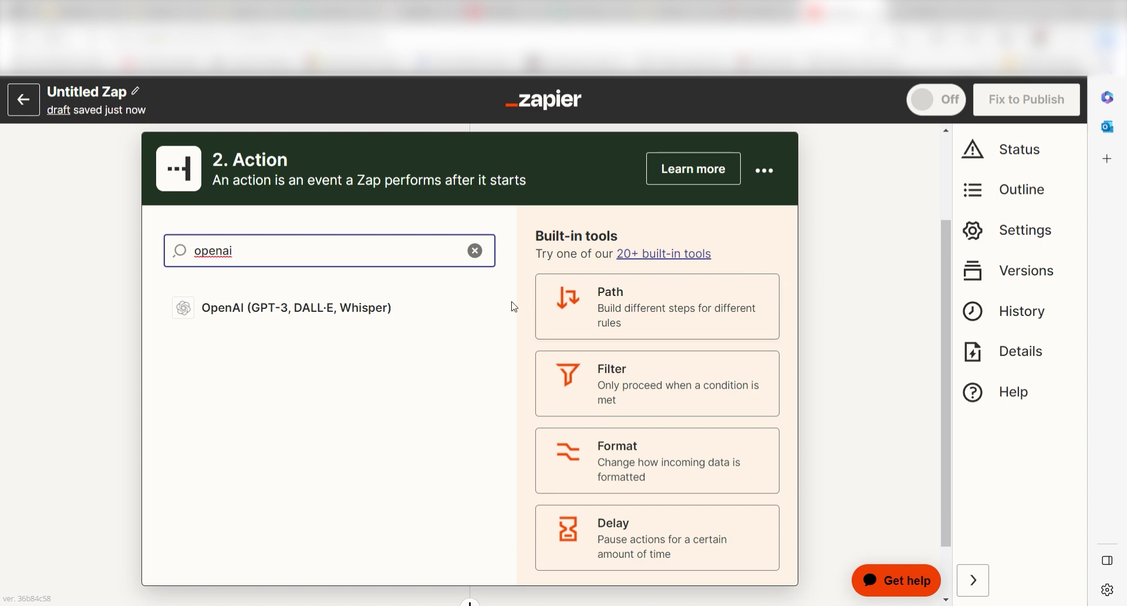
left_click(485, 310)
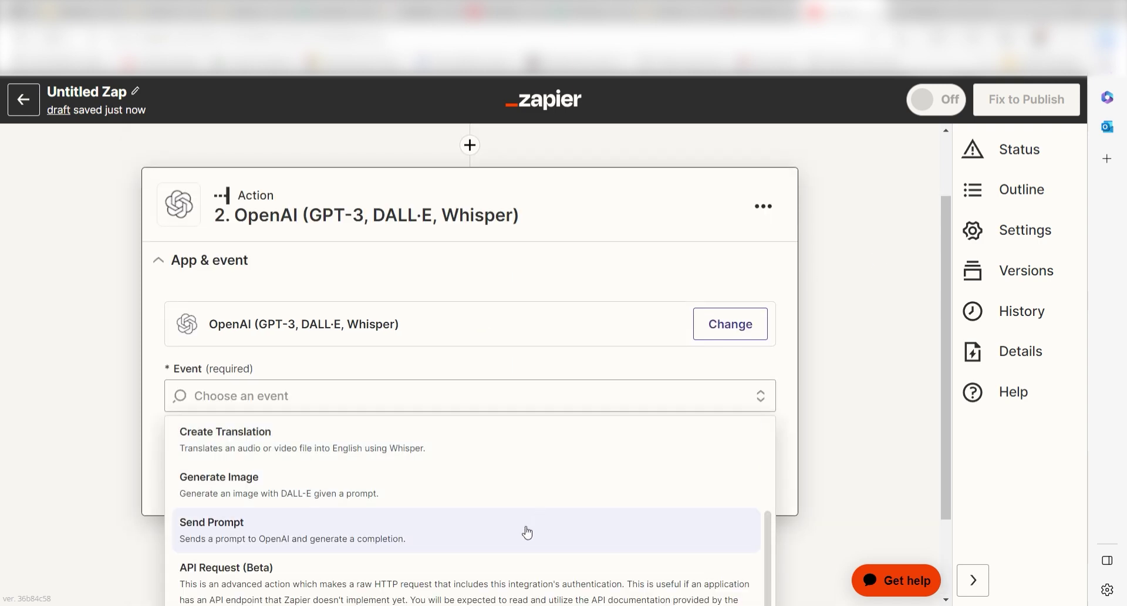
left_click(523, 530)
left_click(752, 472)
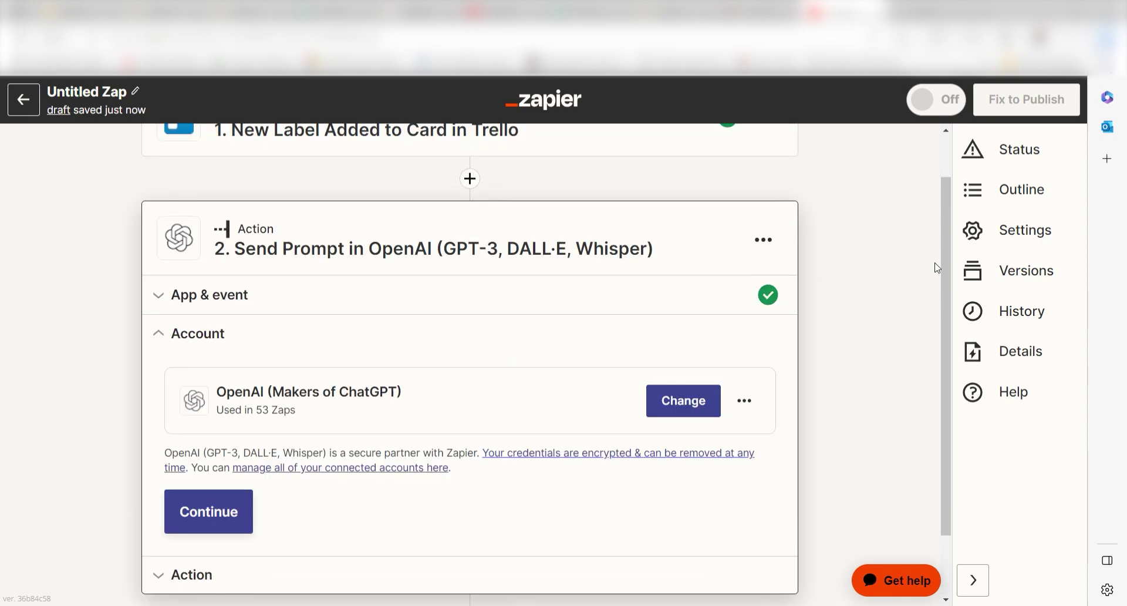
Generate a new secret key on the OpenAI platform and enter it in the API Key field to connect OpenAI to Zapier.
scroll(909, 307, "down", 1)
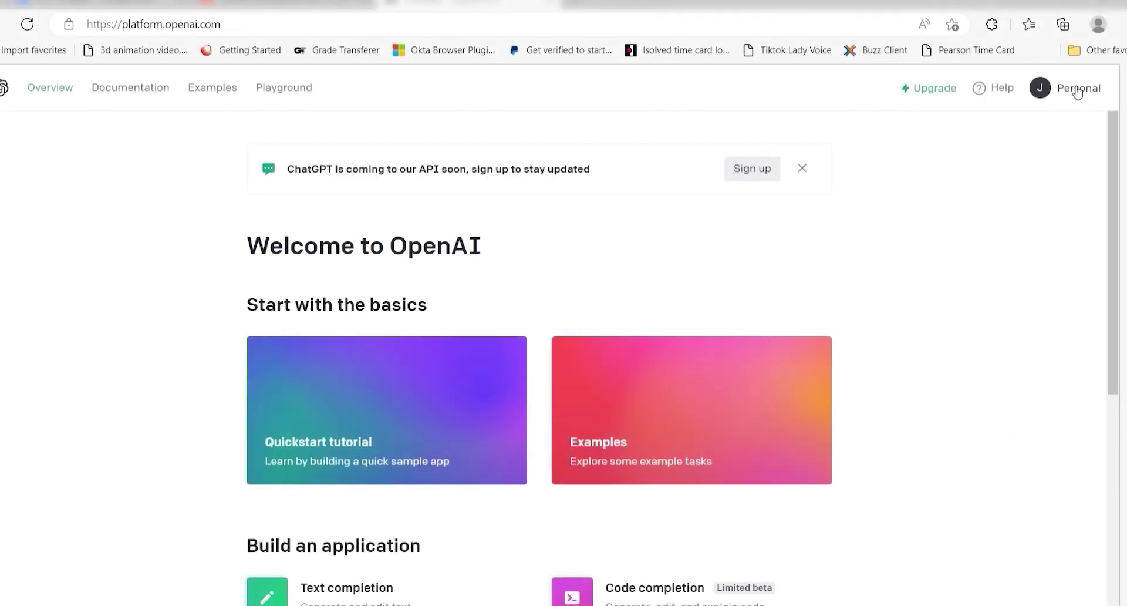
left_click(1077, 92)
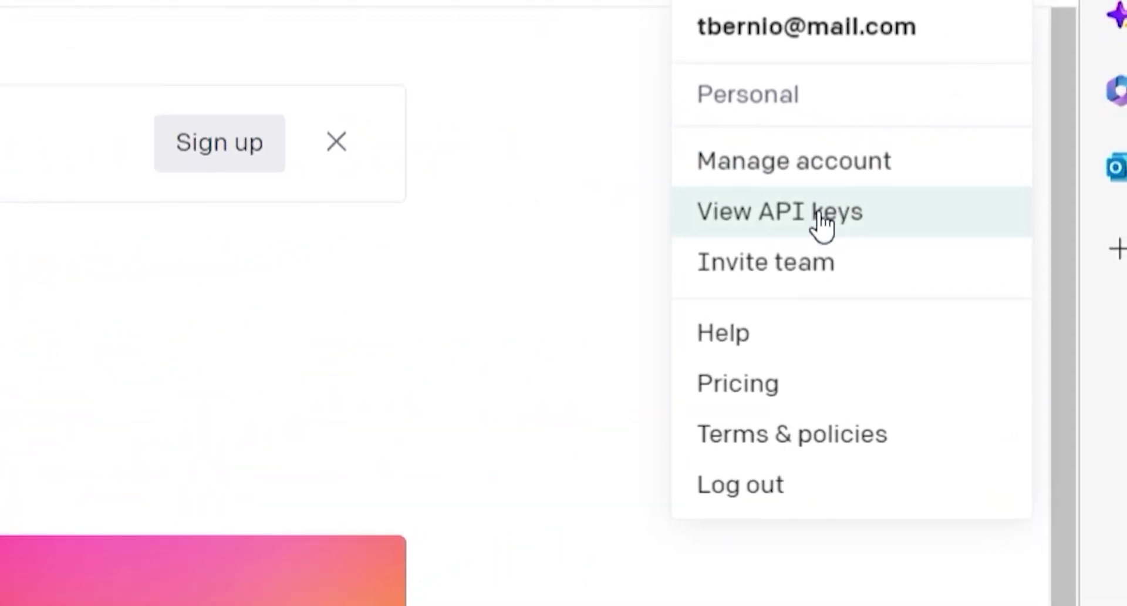
left_click(821, 216)
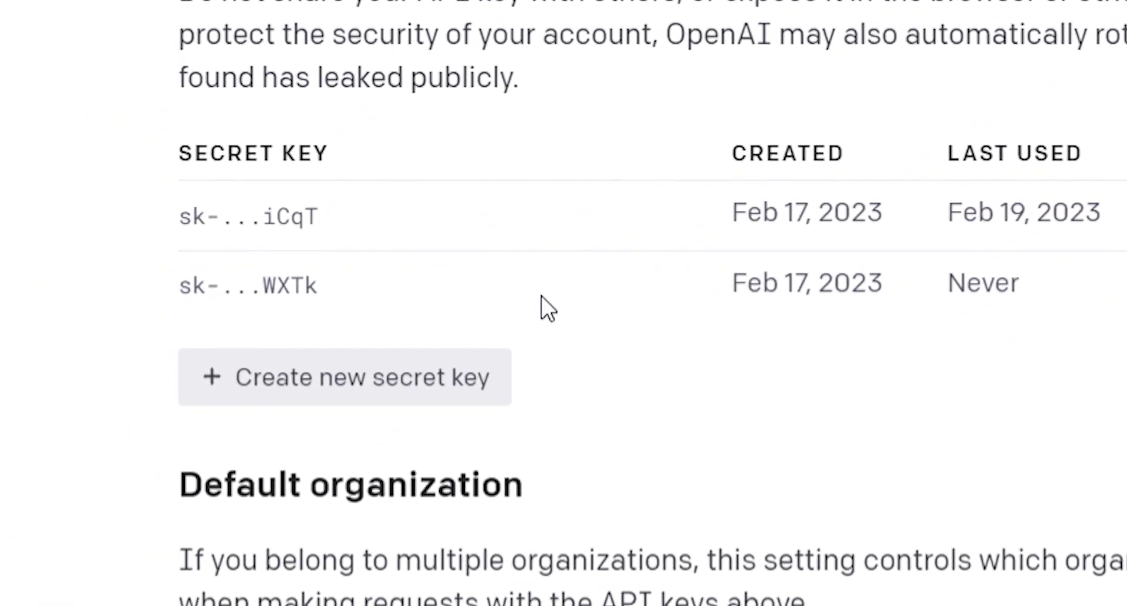
left_click(386, 376)
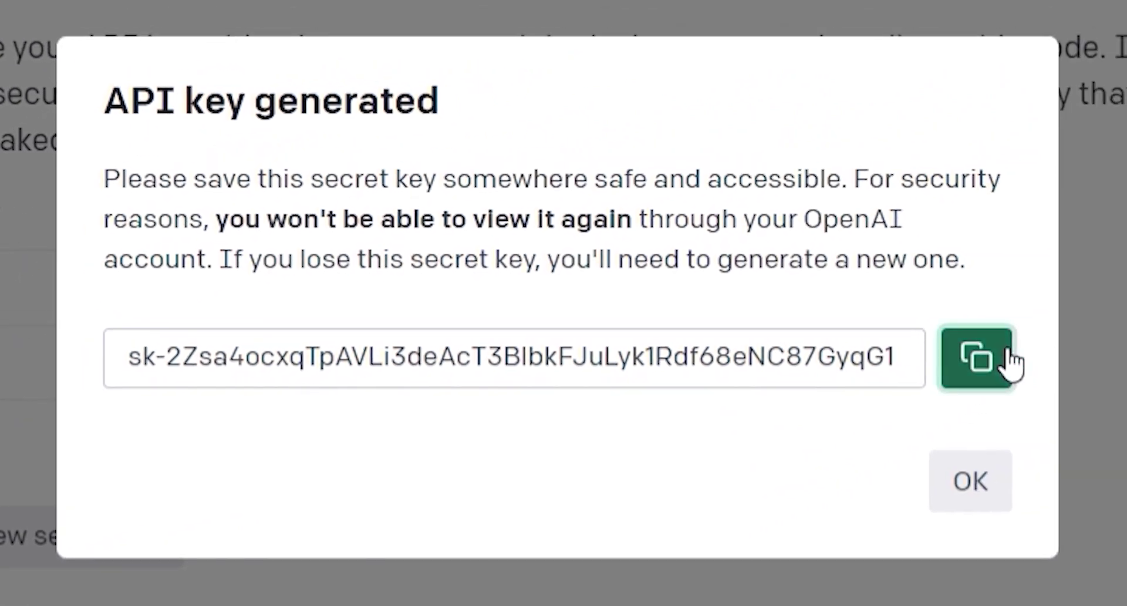
left_click(1006, 355)
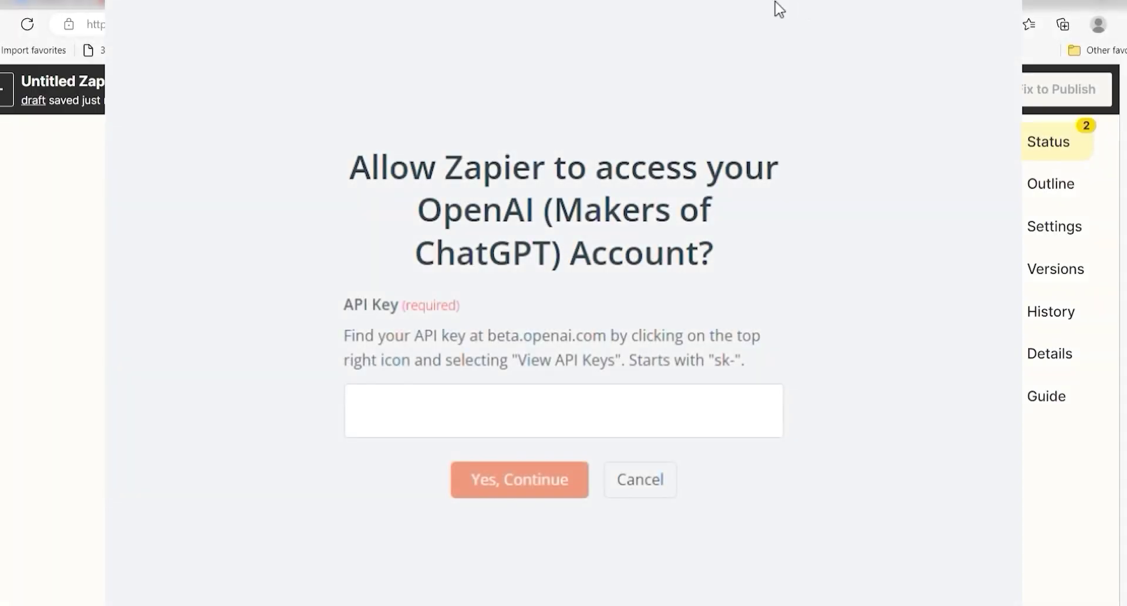
left_click(657, 419)
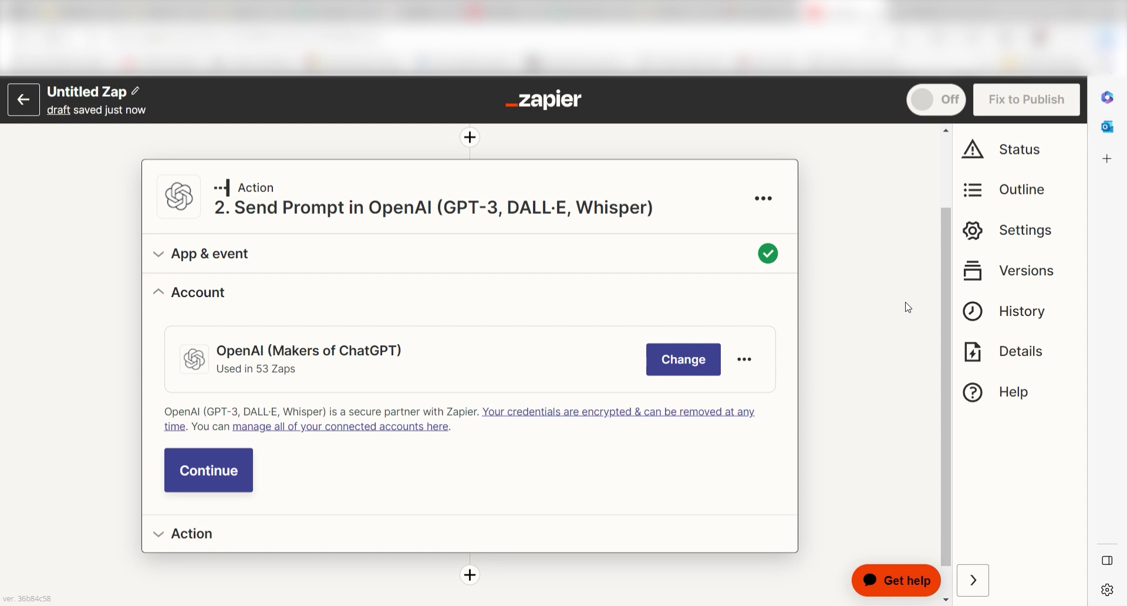
left_click(209, 449)
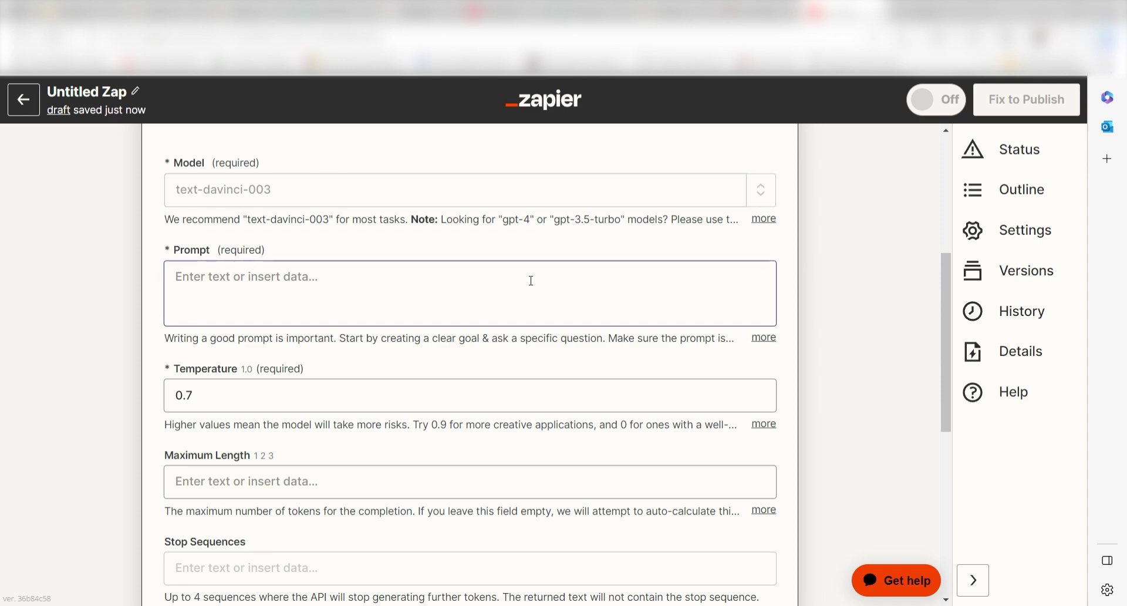
Enter the prompt "create event details for the listed event." for the OpenAI action and continue to its test.
left_click(688, 286)
type("create event details for the listed event.")
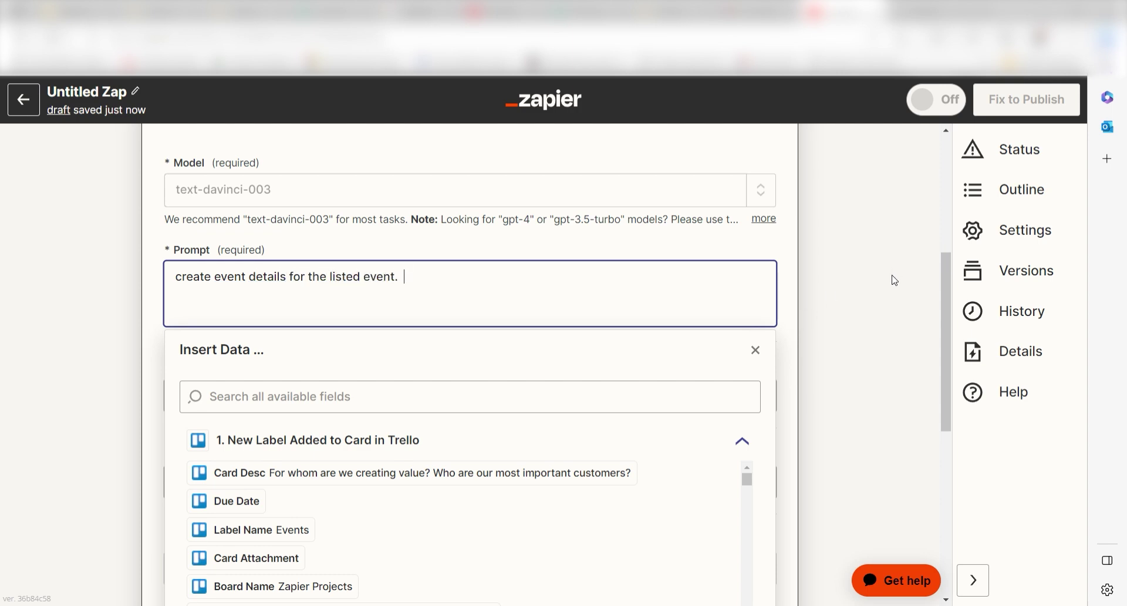
scroll(895, 282, "down", 15)
left_click(370, 474)
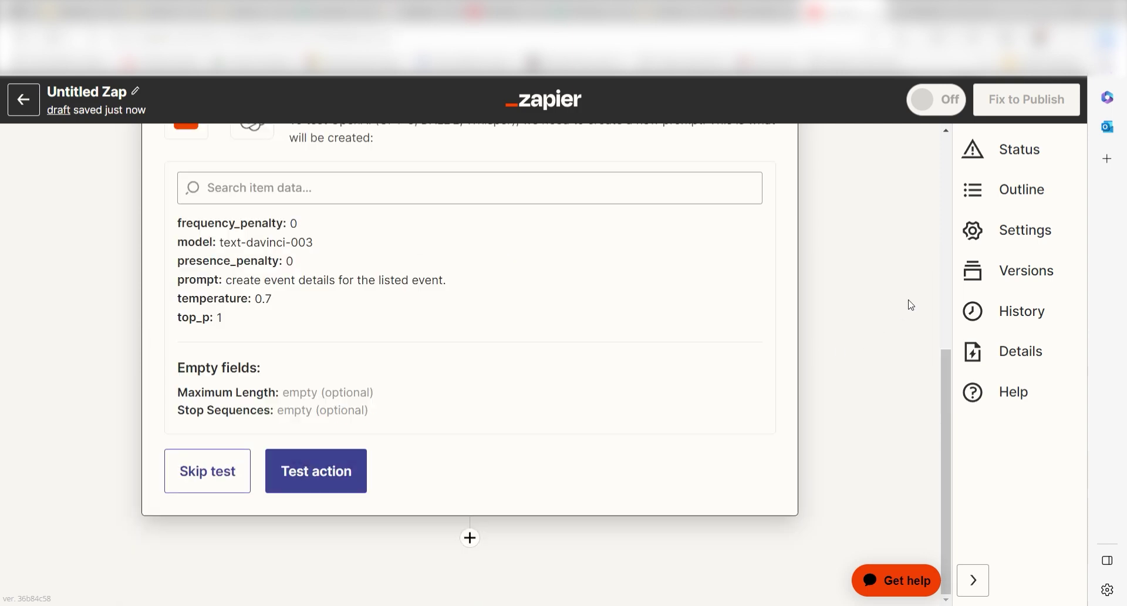
Test the OpenAI Send Prompt action and dismiss the offer to publish the Zap.
left_click(360, 471)
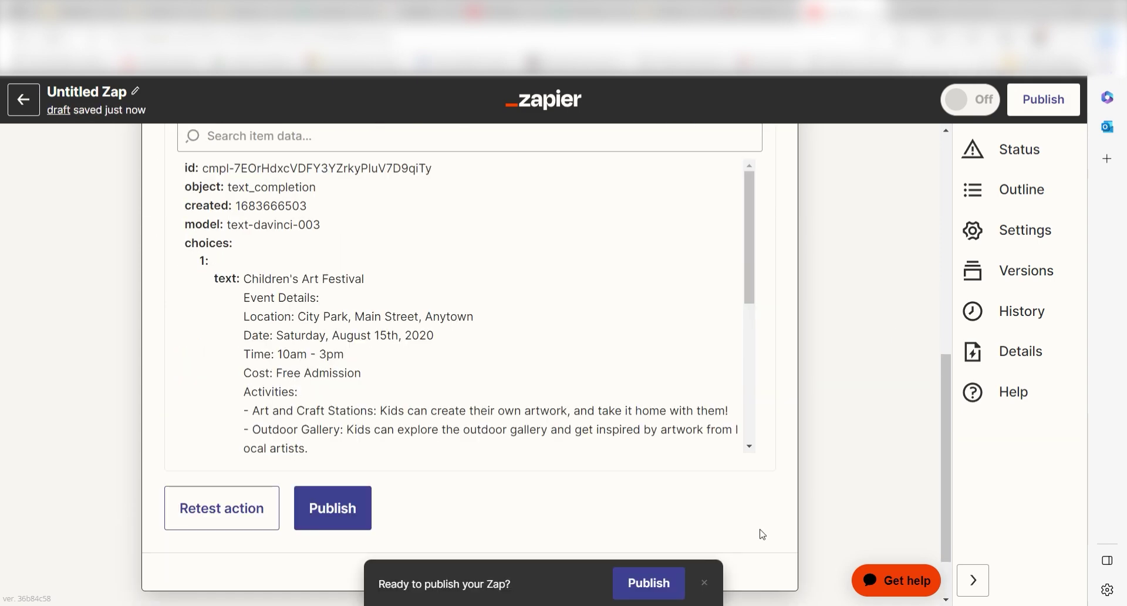
left_click(705, 583)
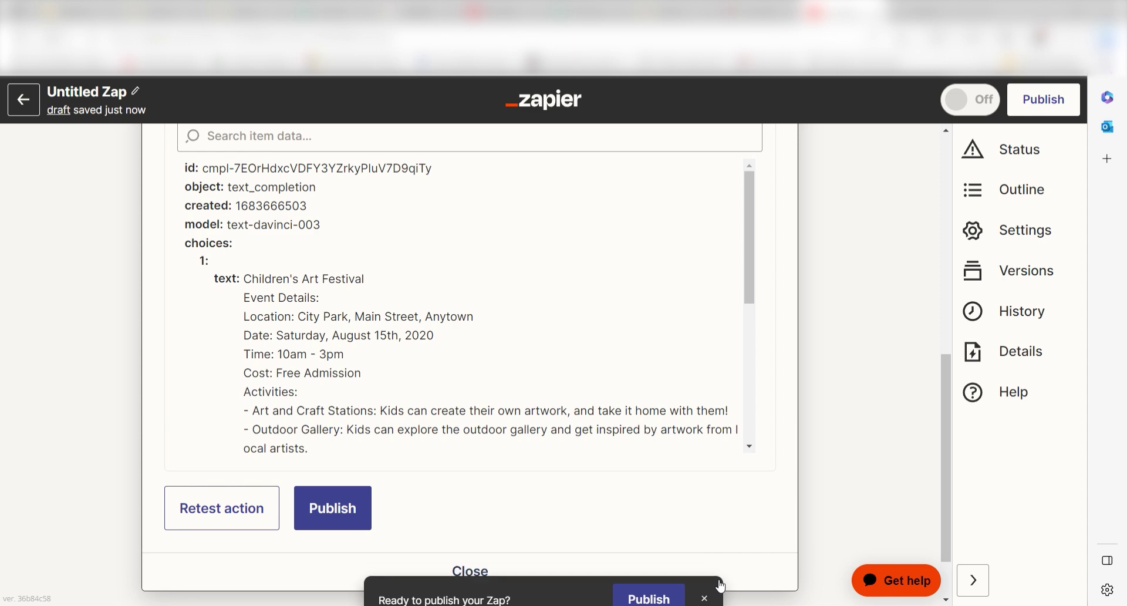
scroll(923, 447, "down", 1)
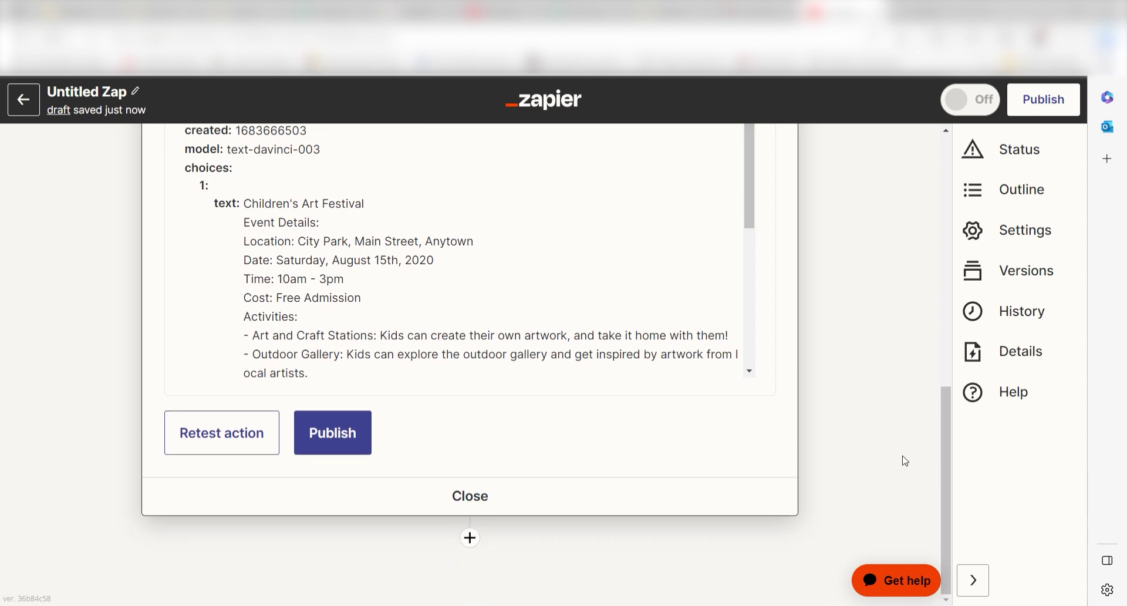
Add a third action step using Trello with the Create Comment event.
left_click(469, 537)
type("trell")
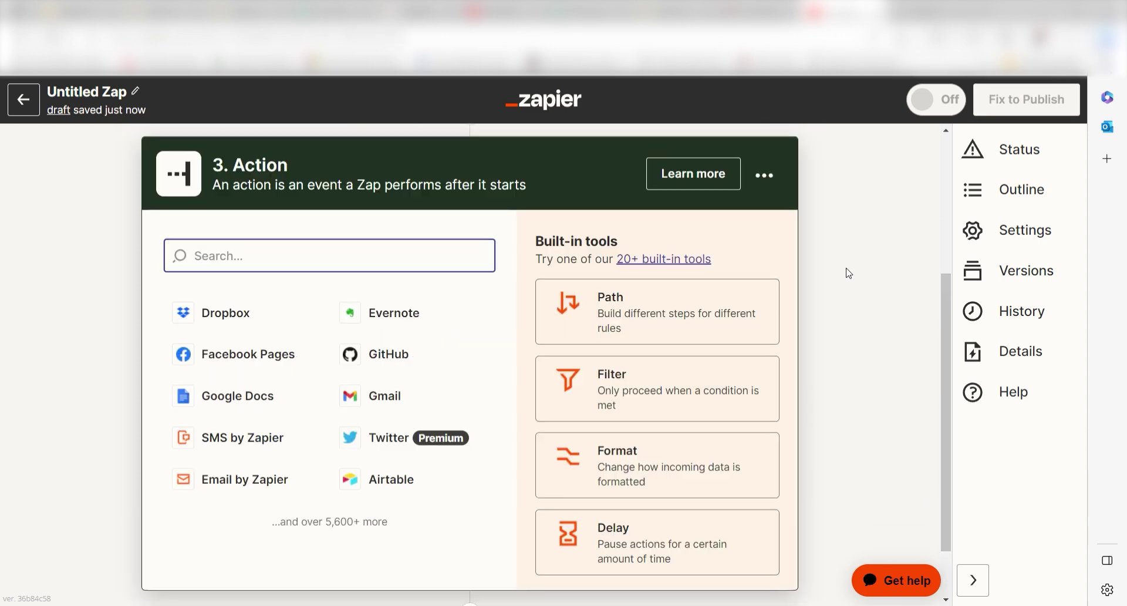
type("o")
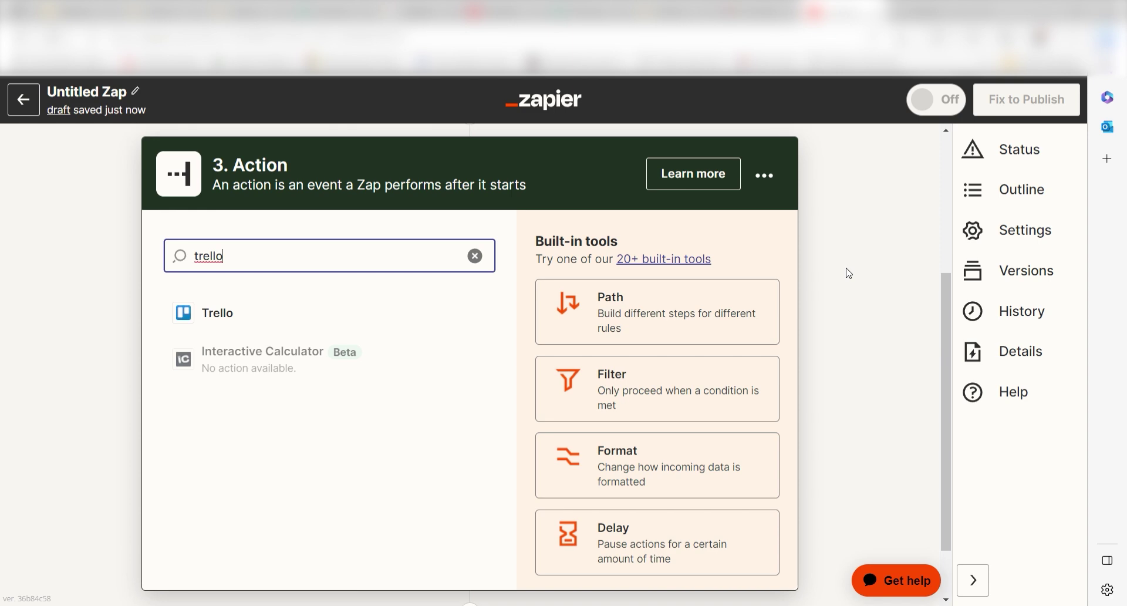
left_click(468, 321)
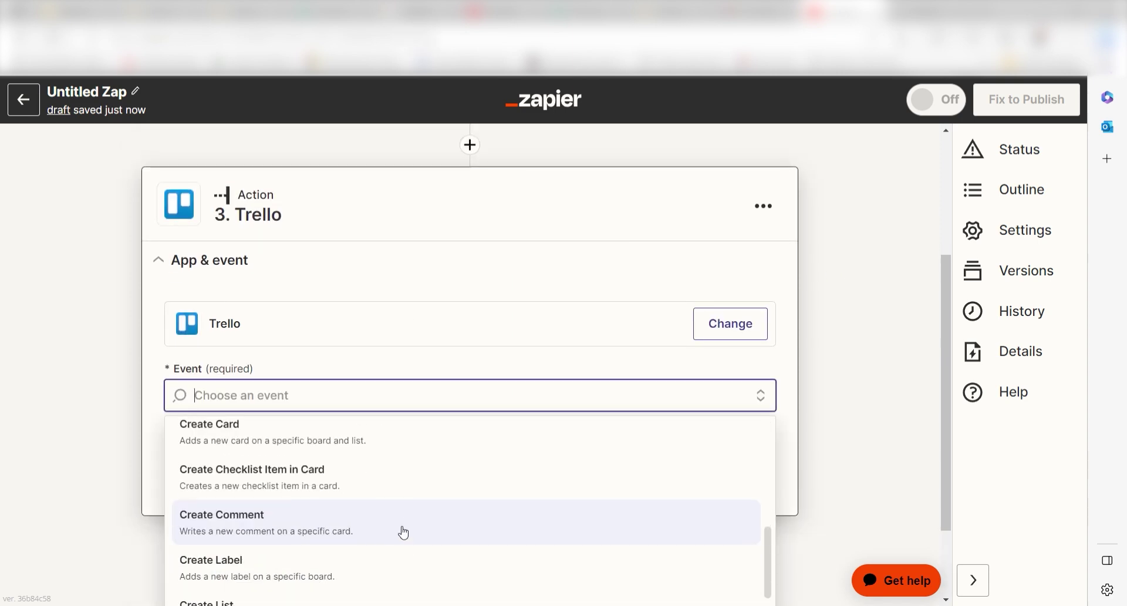
left_click(403, 531)
left_click(699, 480)
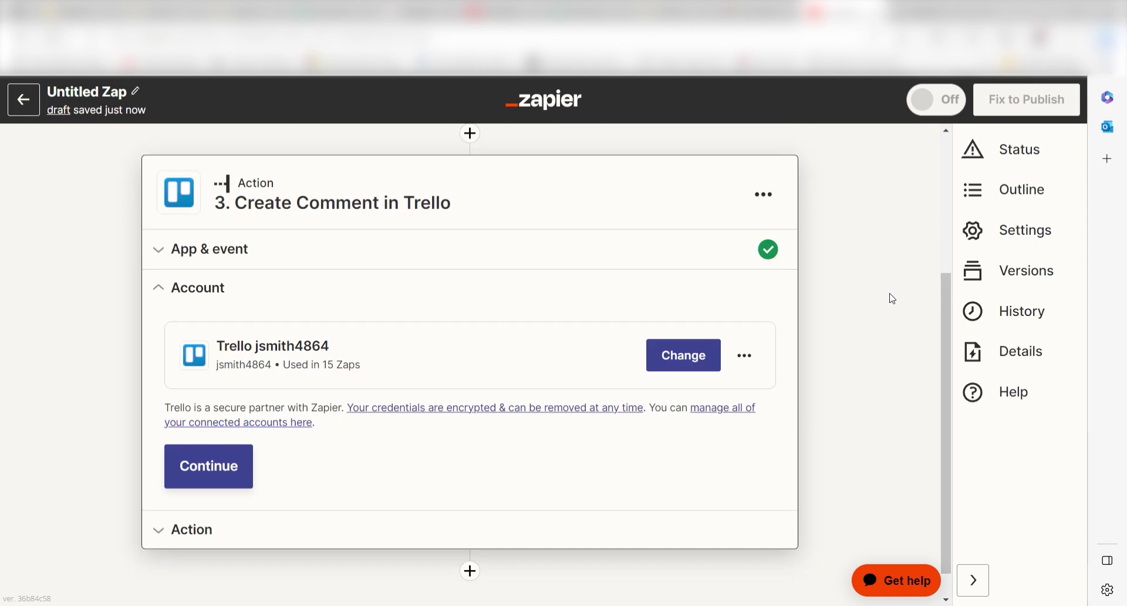
Keep the connected Trello account, choose the project request card and insert OpenAI's Choices Text as the comment text.
left_click(251, 477)
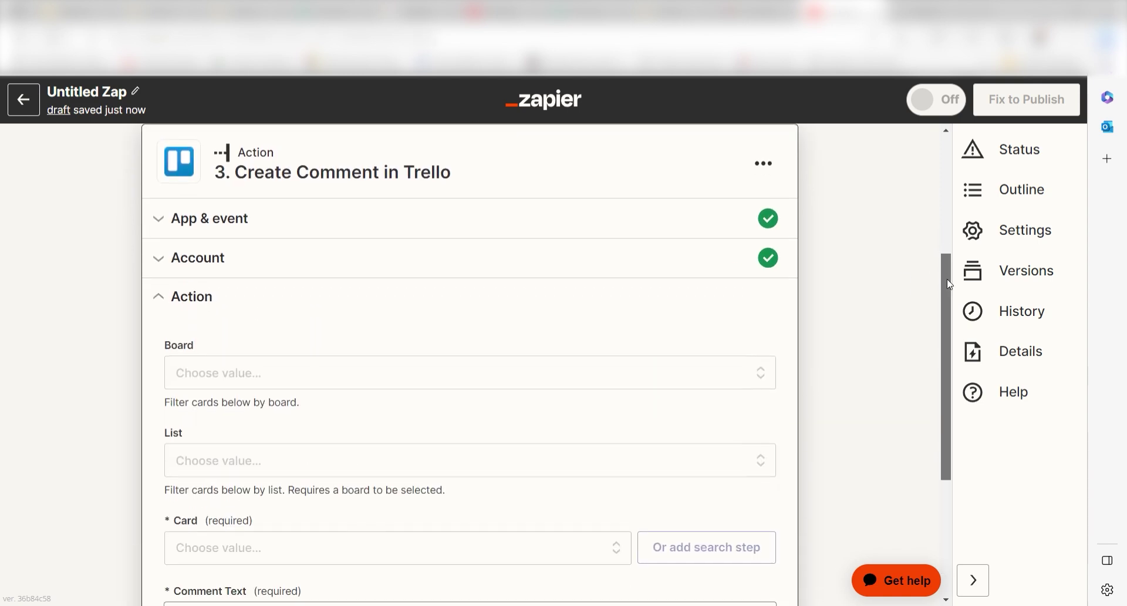
left_click_drag(947, 285, 943, 365)
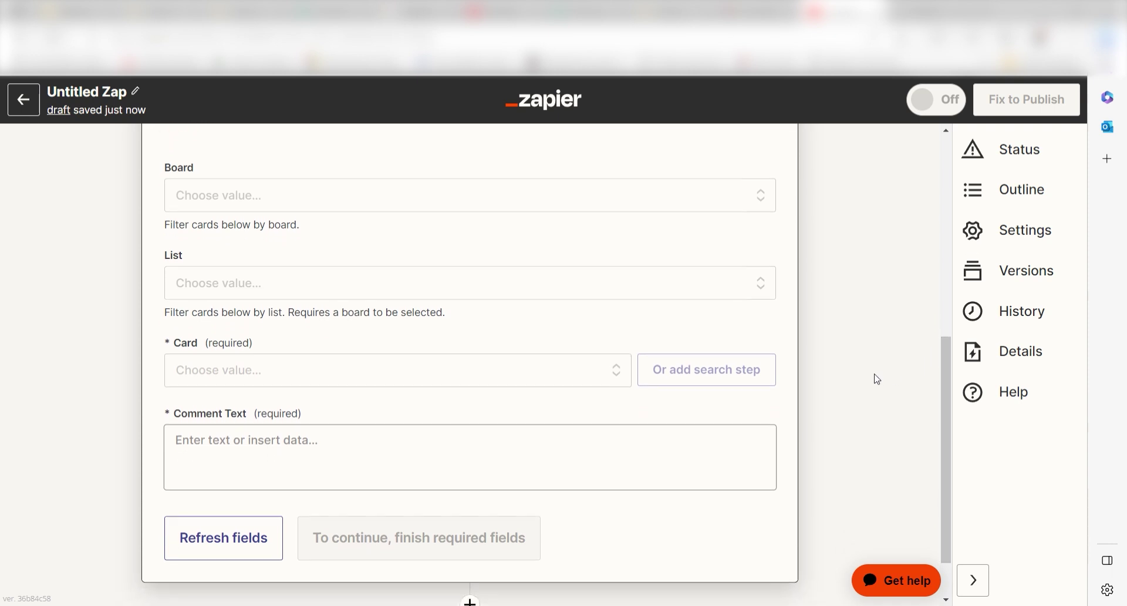
left_click(613, 370)
left_click(471, 466)
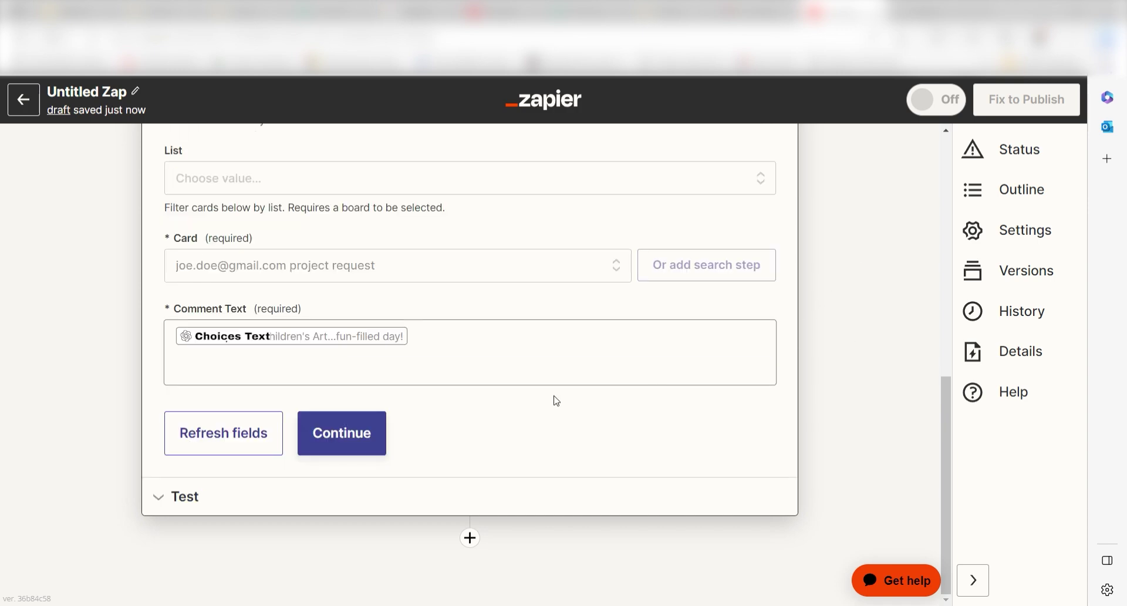
left_click(367, 432)
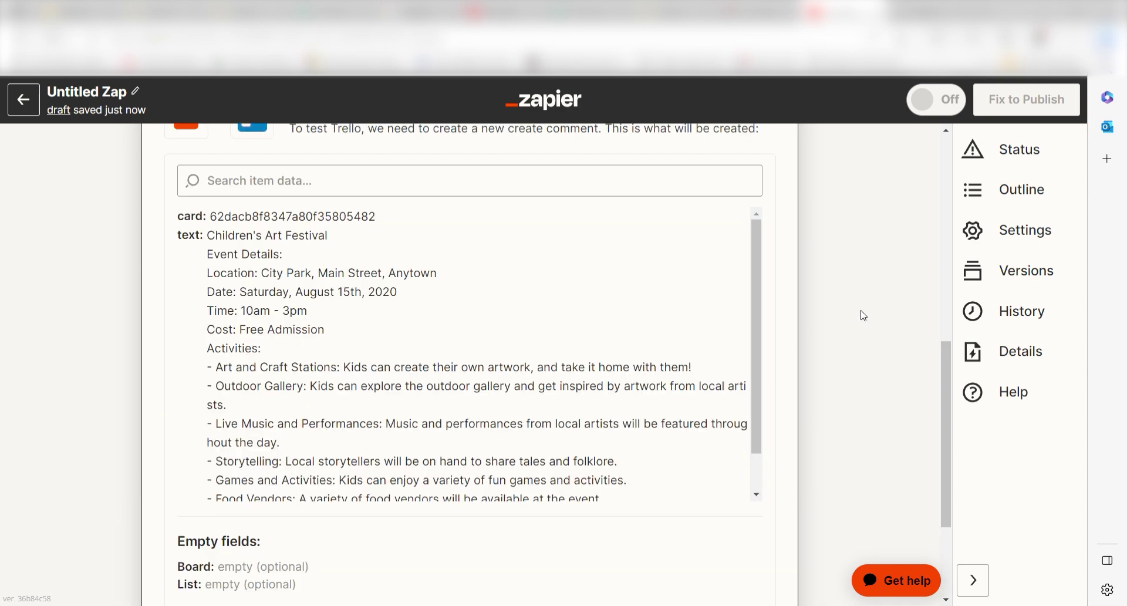
Review the comment data and test the Trello Create Comment action.
scroll(864, 315, "down", 2)
scroll(860, 281, "up", 1)
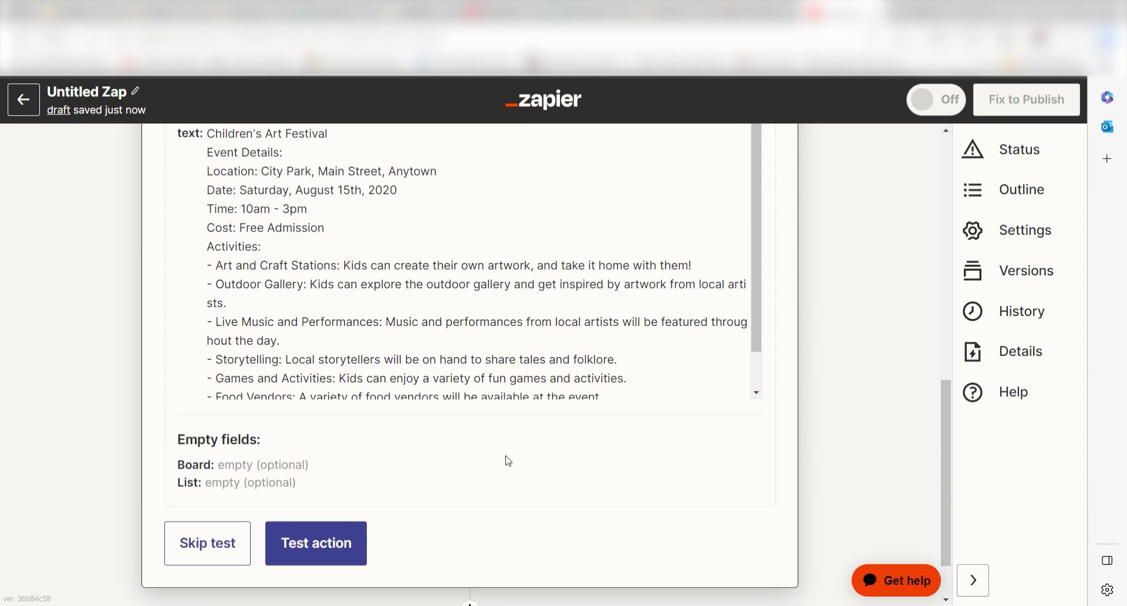
left_click(342, 535)
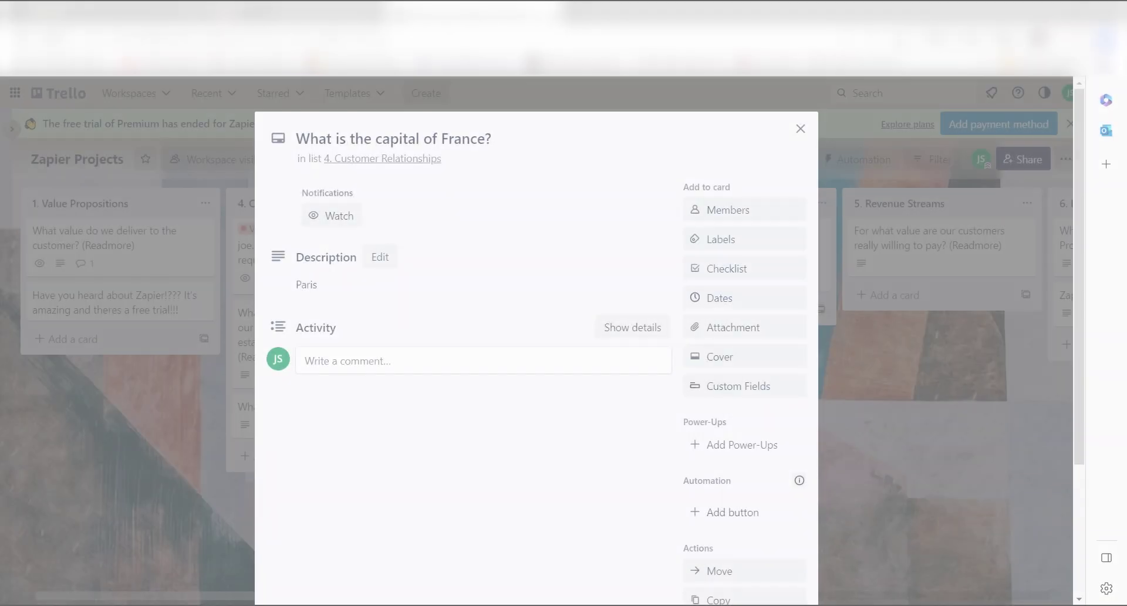